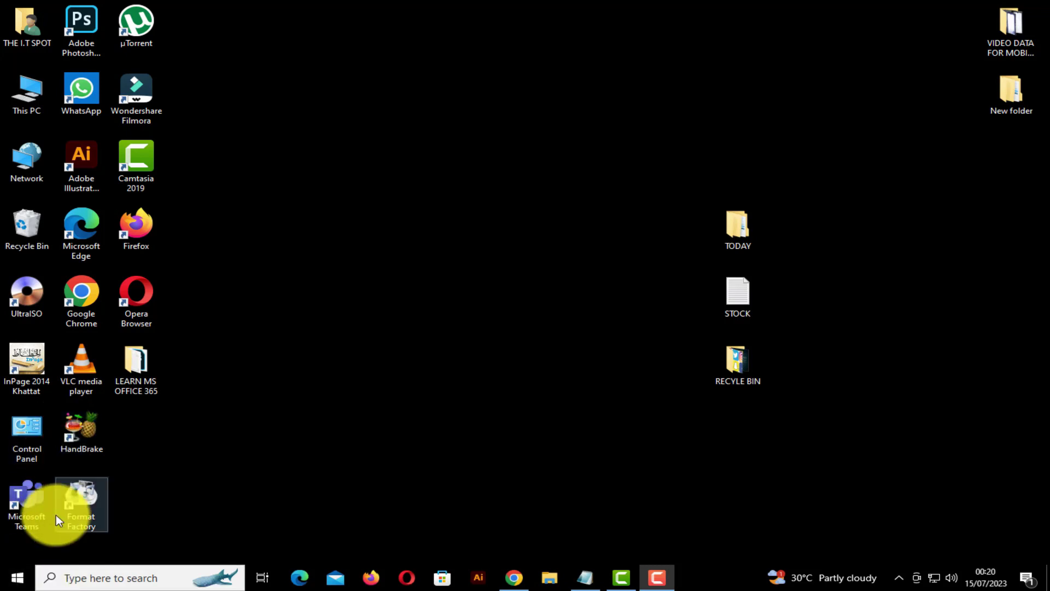
# Open the Windows Start menu and scroll through its app list
pyautogui.click(20, 580)
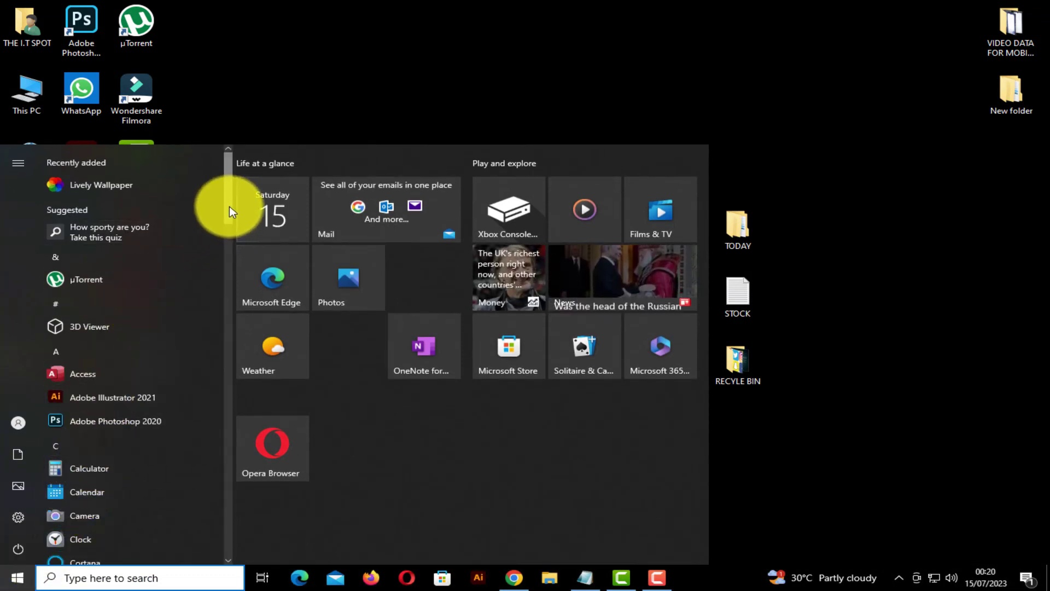
pyautogui.scroll(-2, 229, 210)
pyautogui.moveTo(228, 217)
pyautogui.mouseDown()
pyautogui.moveTo(235, 242)
pyautogui.moveTo(233, 229)
pyautogui.mouseUp()
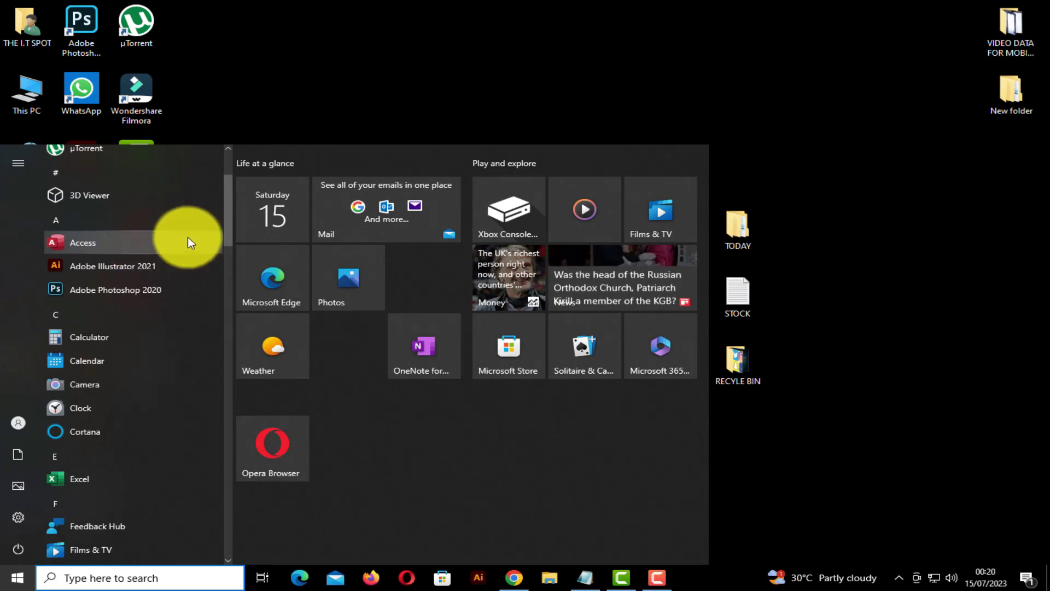
pyautogui.moveTo(231, 242); pyautogui.dragTo(252, 529)
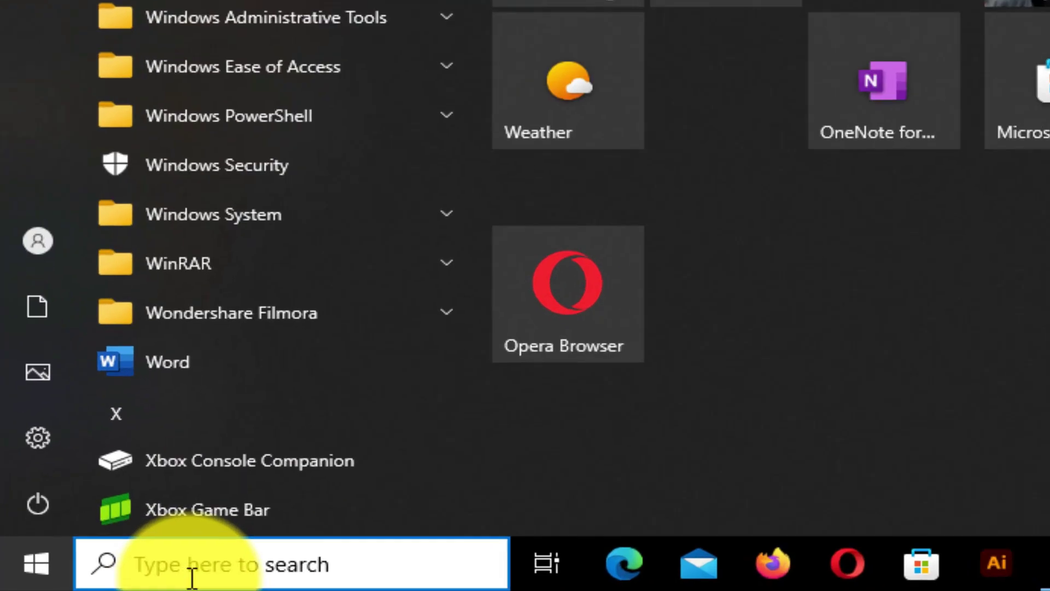
# Search Windows for 'winword' and launch Microsoft Word
pyautogui.click(192, 577)
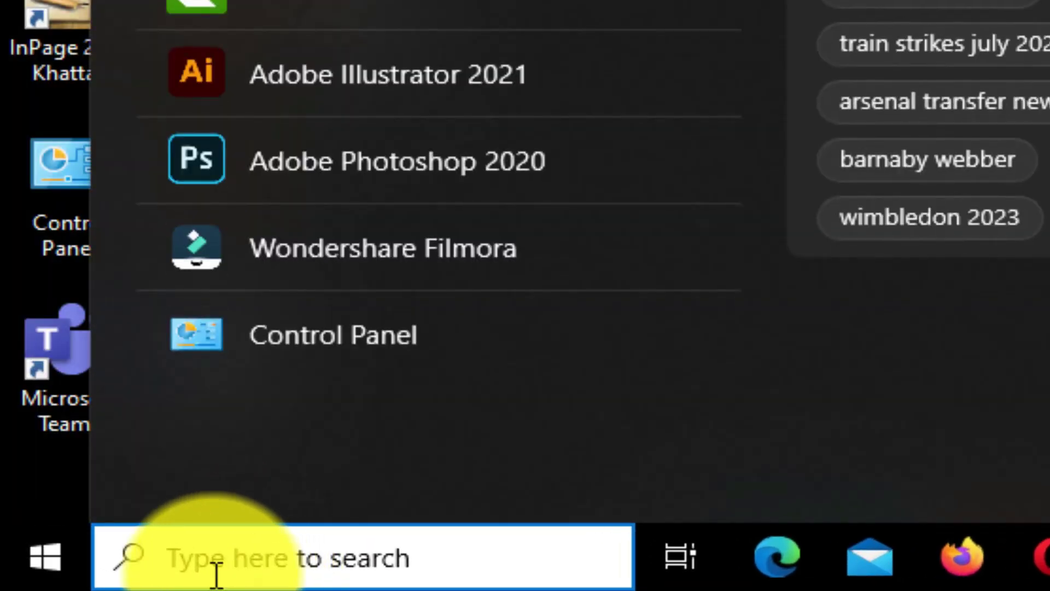
pyautogui.write('winw')
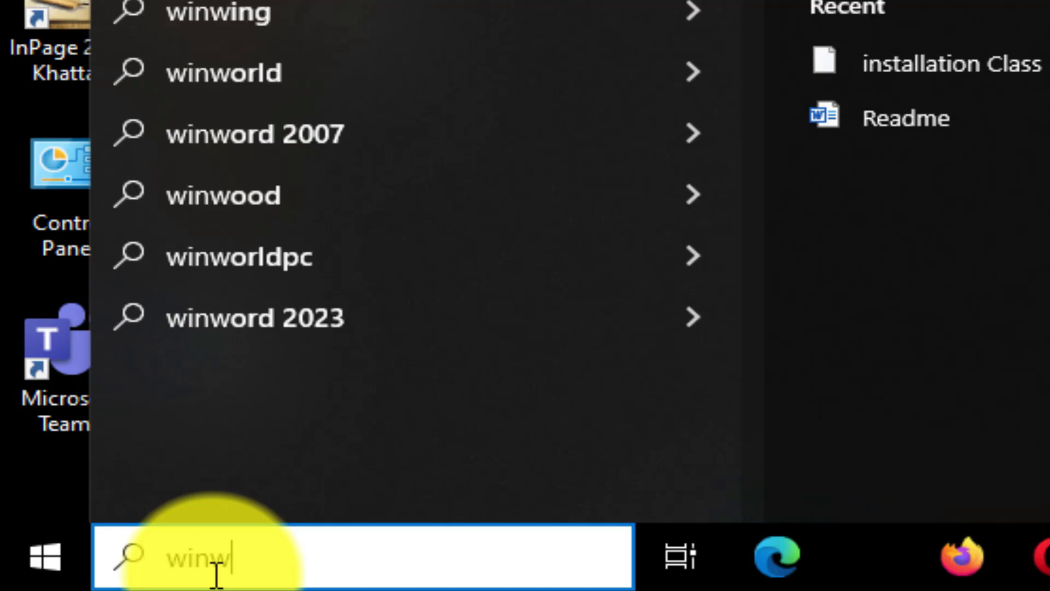
pyautogui.press('BackSpace')
pyautogui.write('word')
pyautogui.press('Return')
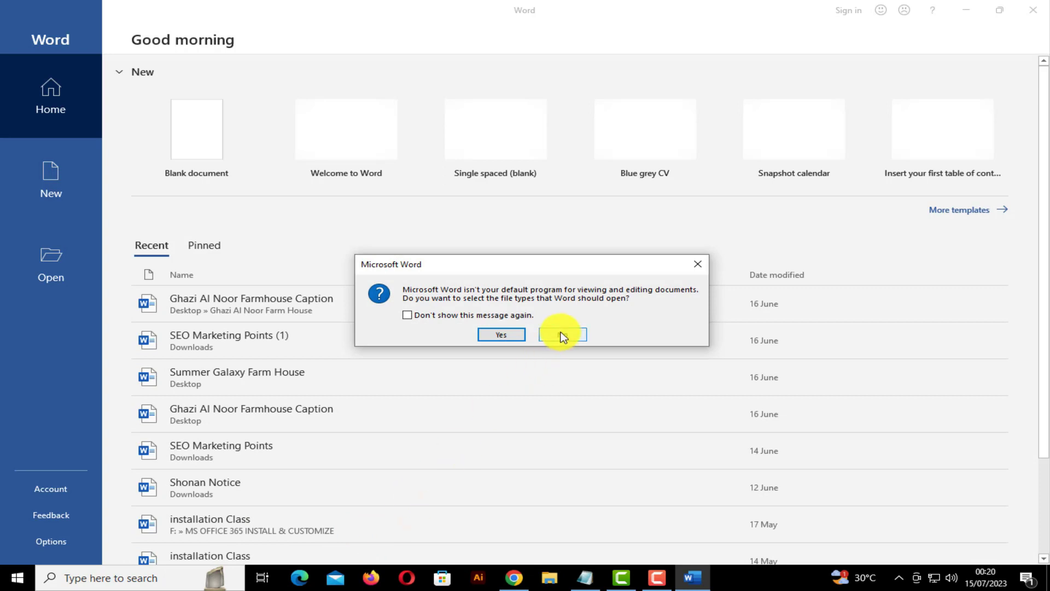
# Decline the prompt to make Word the default program by choosing No
pyautogui.click(547, 333)
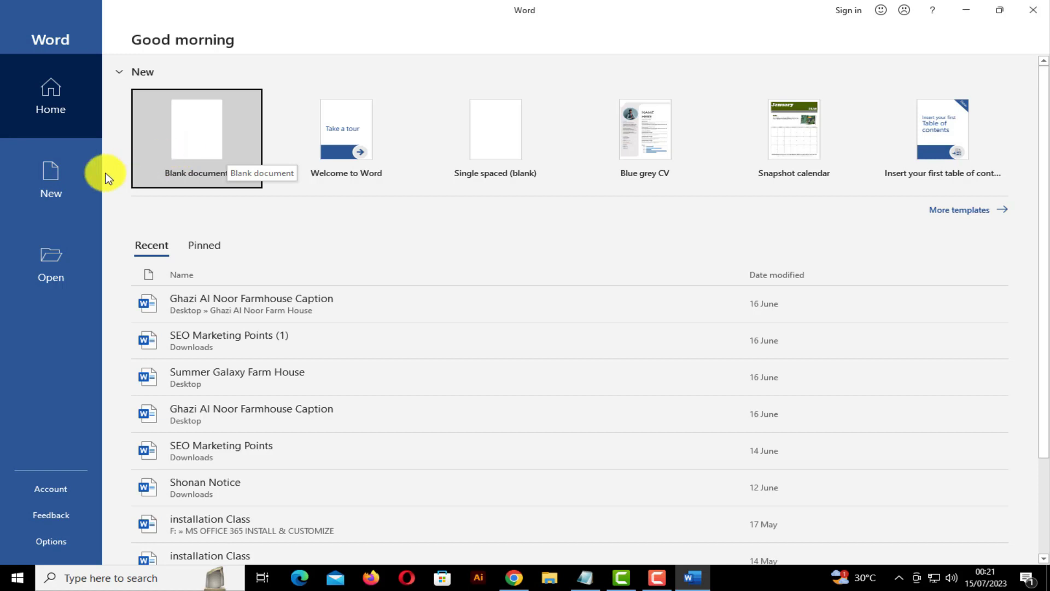
# Go to the New page and scroll through templates like Blue grey CV and Snapshot calendar, then back up
pyautogui.click(67, 187)
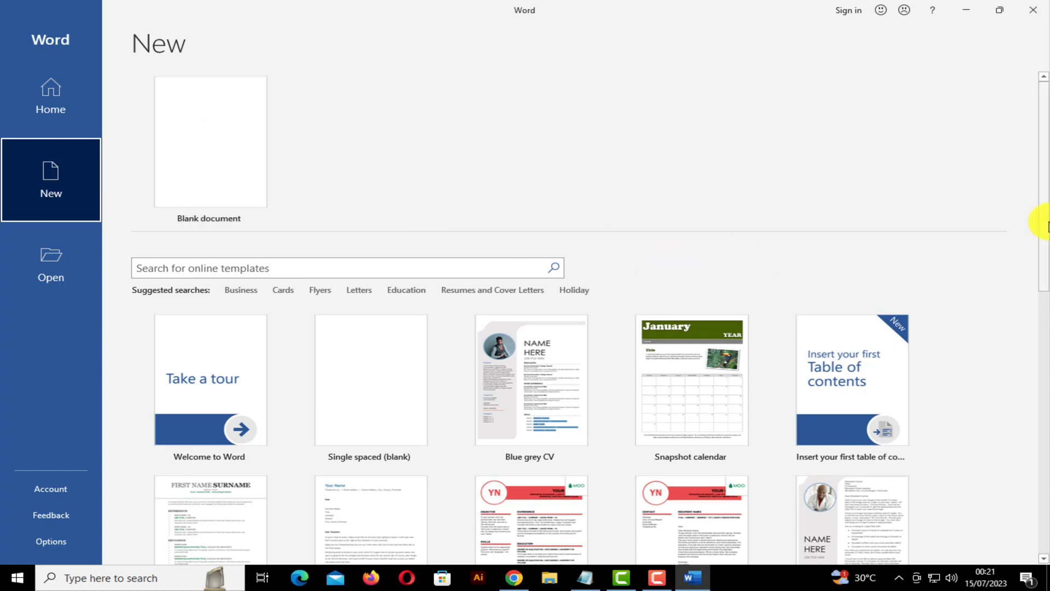
pyautogui.moveTo(1046, 214)
pyautogui.mouseDown()
pyautogui.moveTo(1046, 361)
pyautogui.moveTo(1042, 308)
pyautogui.mouseUp()
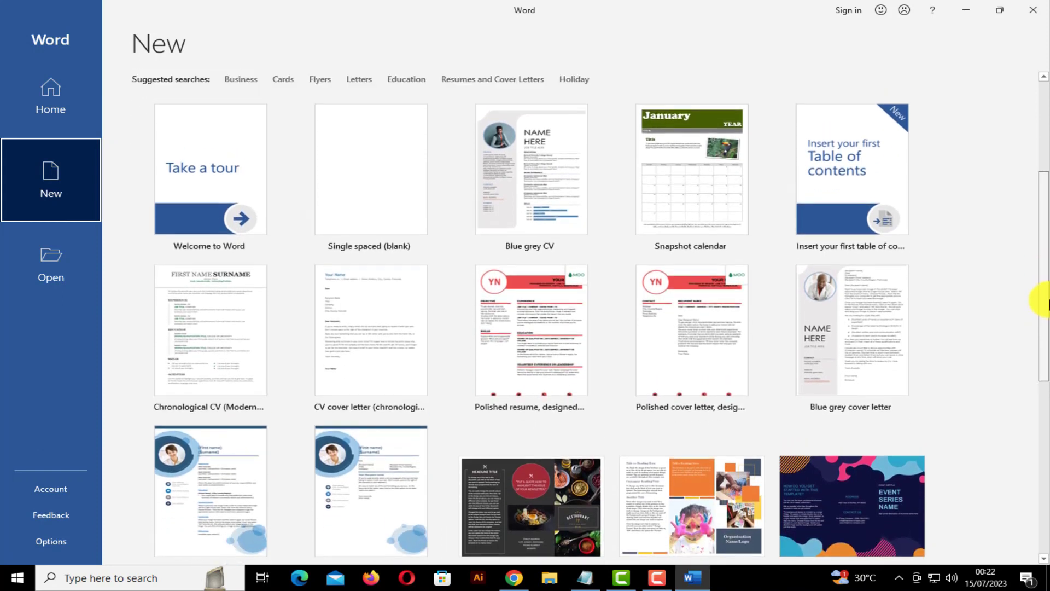
pyautogui.moveTo(1045, 312); pyautogui.dragTo(1044, 343)
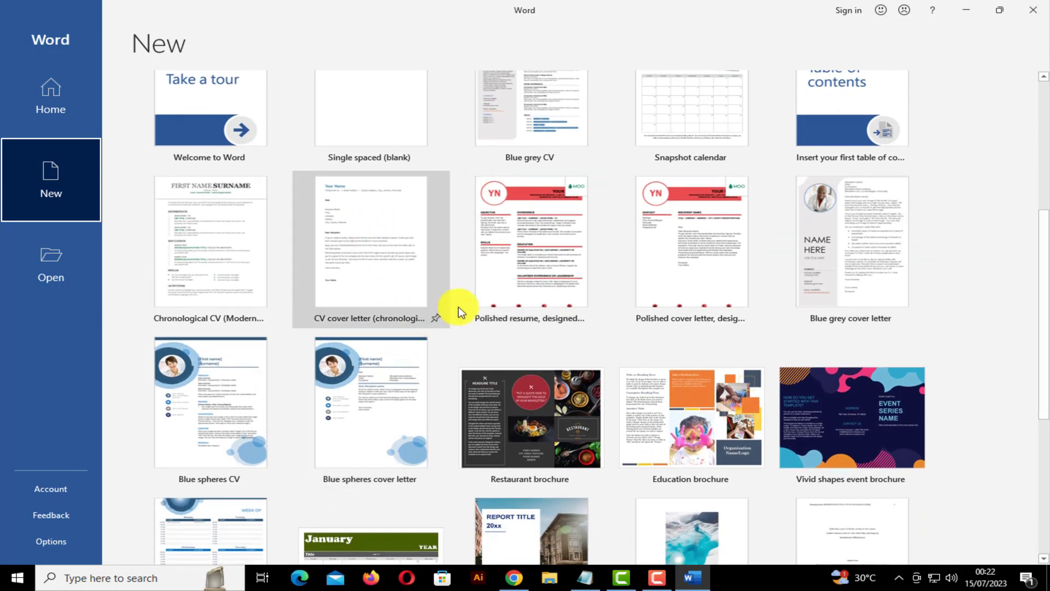
pyautogui.moveTo(1045, 319); pyautogui.dragTo(1046, 413)
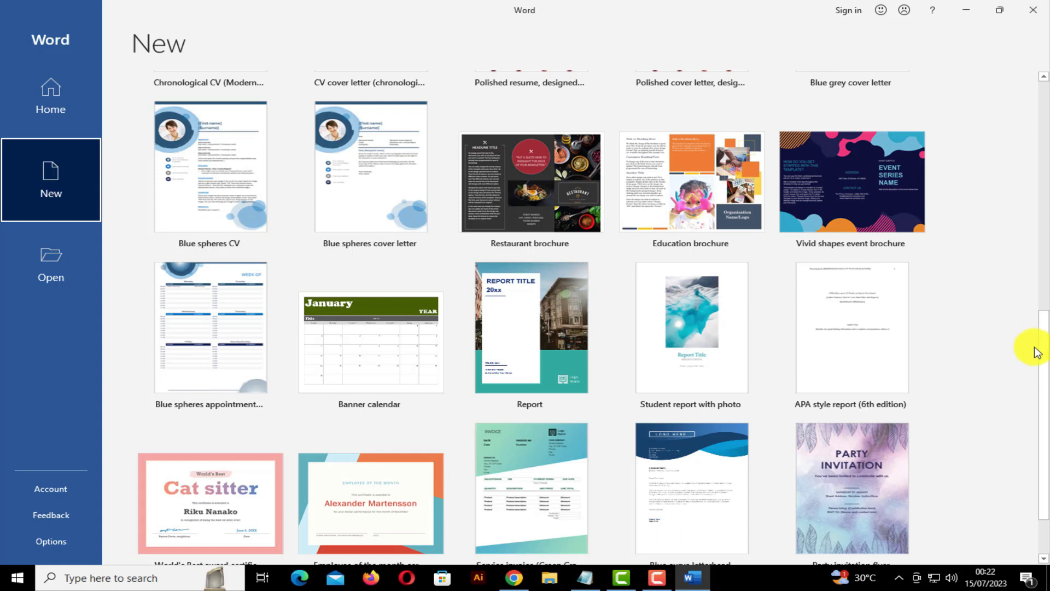
pyautogui.moveTo(1043, 355); pyautogui.dragTo(1042, 393)
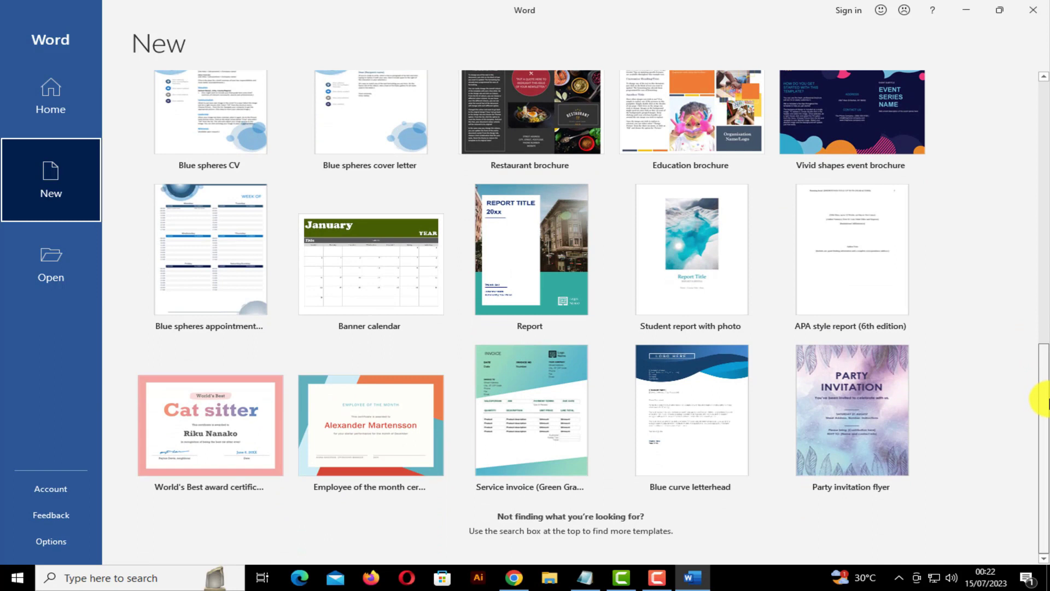
pyautogui.moveTo(1037, 408); pyautogui.dragTo(1043, 119)
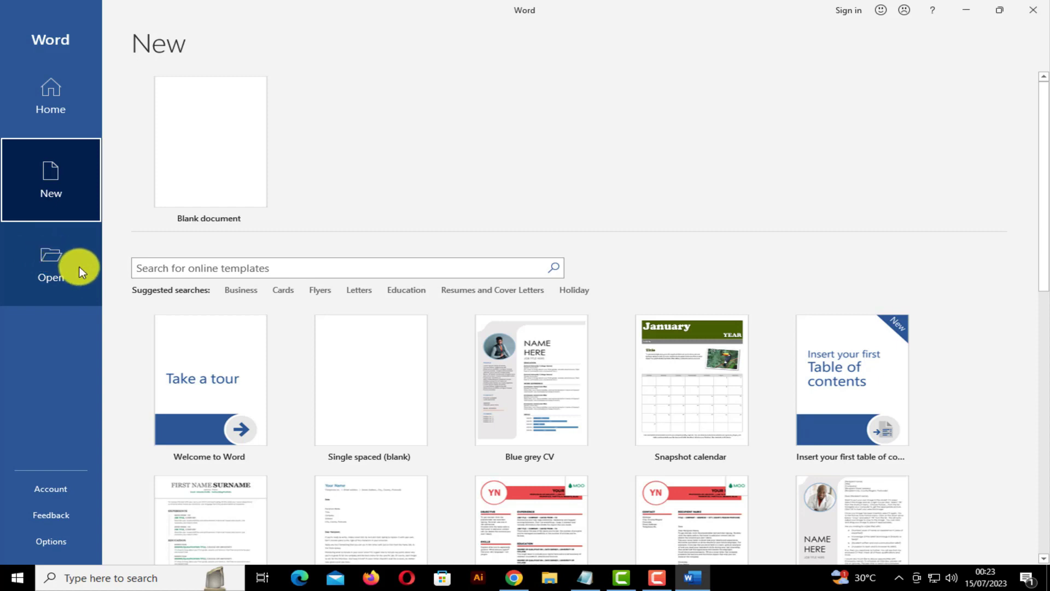
# Glance at the recent documents list, then create a Blank document, Document1
pyautogui.click(46, 268)
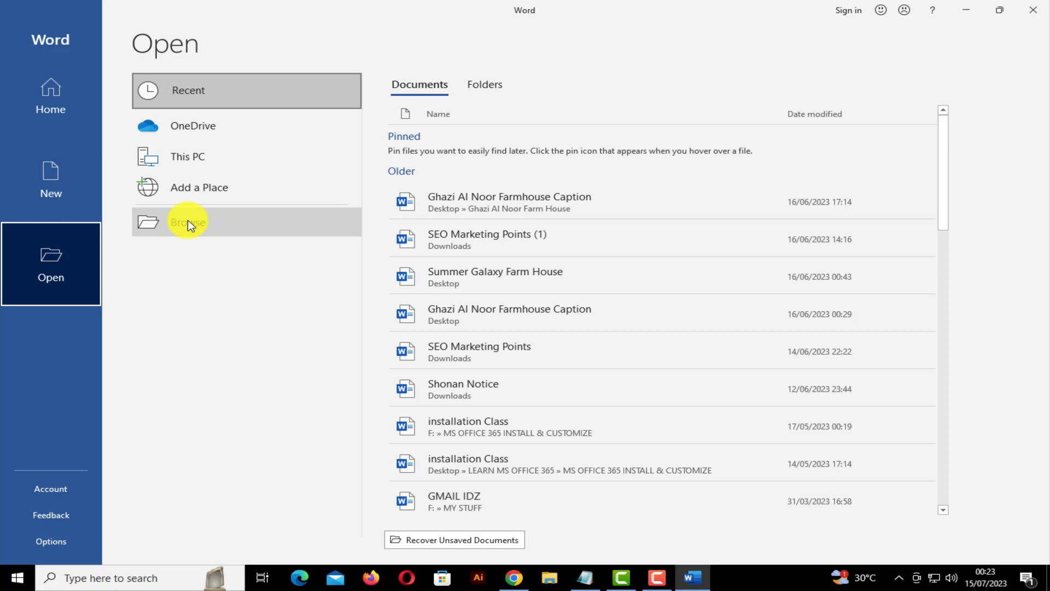
pyautogui.click(68, 183)
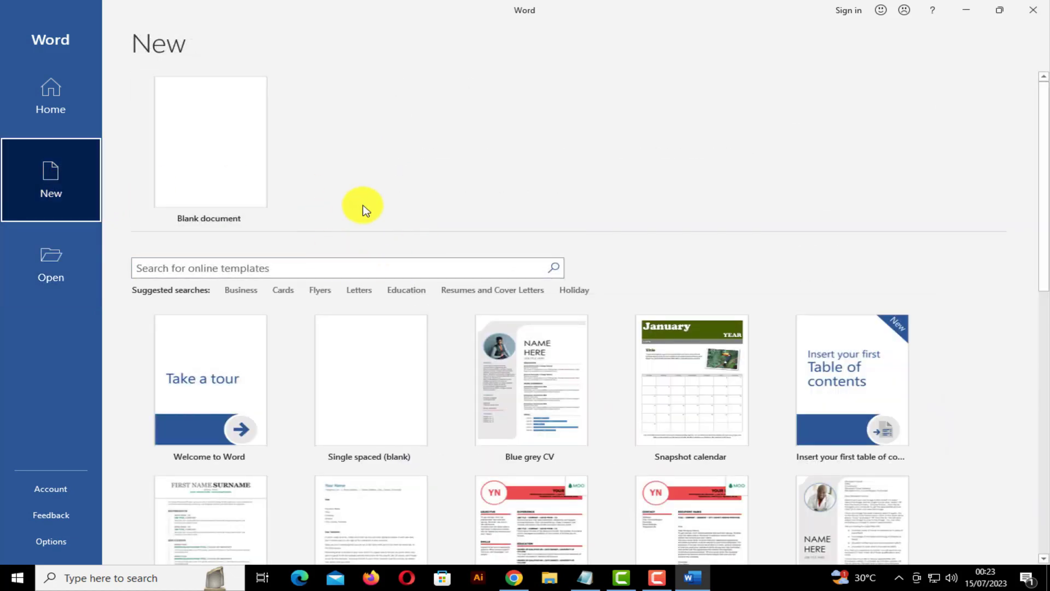
pyautogui.click(247, 181)
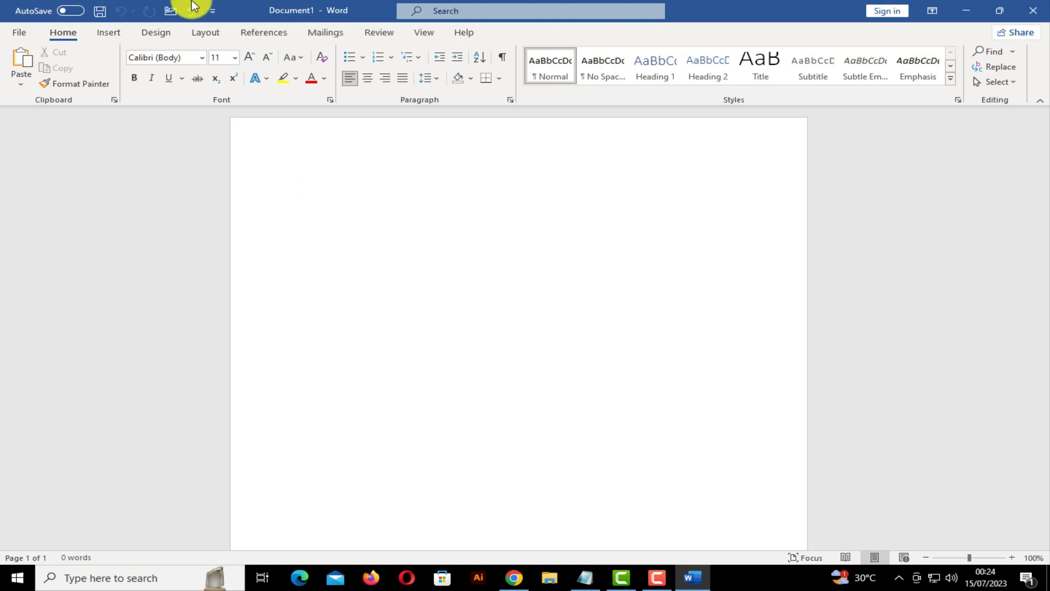
# Show the Customise Quick Access Toolbar menu with Save, Email, Spelling & Grammar, Undo and Redo ticked
pyautogui.click(213, 11)
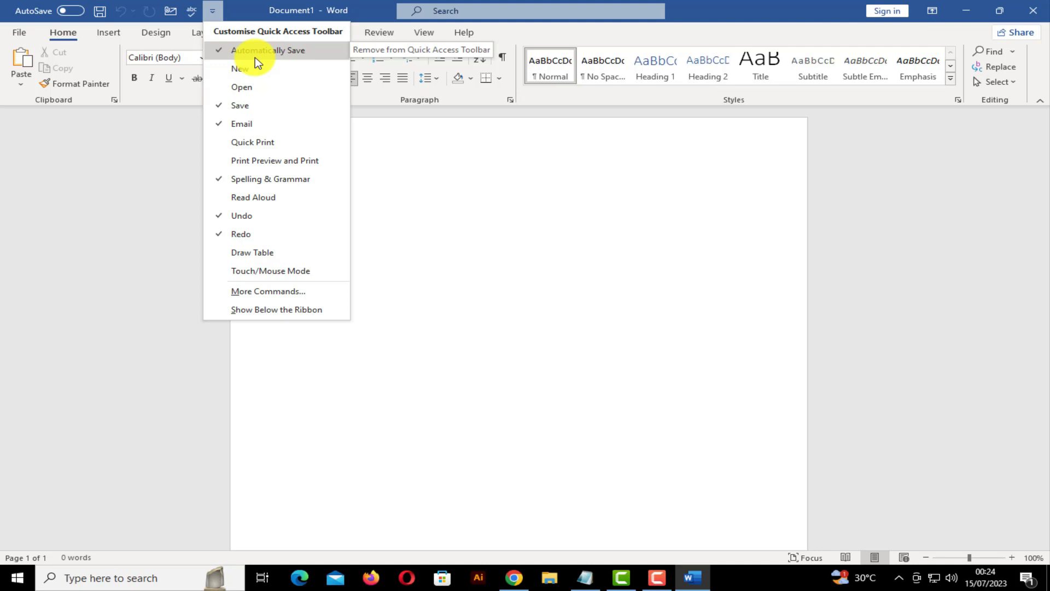
# Dismiss the Customise Quick Access Toolbar menu without changes, returning to the empty Document1
pyautogui.click(518, 4)
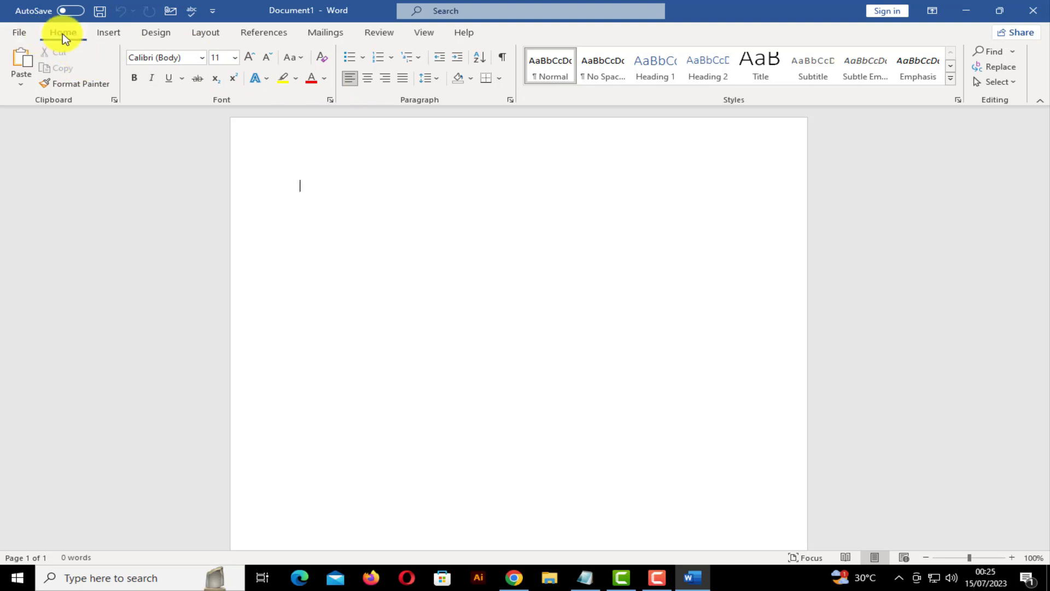
# Start and cancel Format Painter, then switch to the Insert tab commands
pyautogui.click(65, 84)
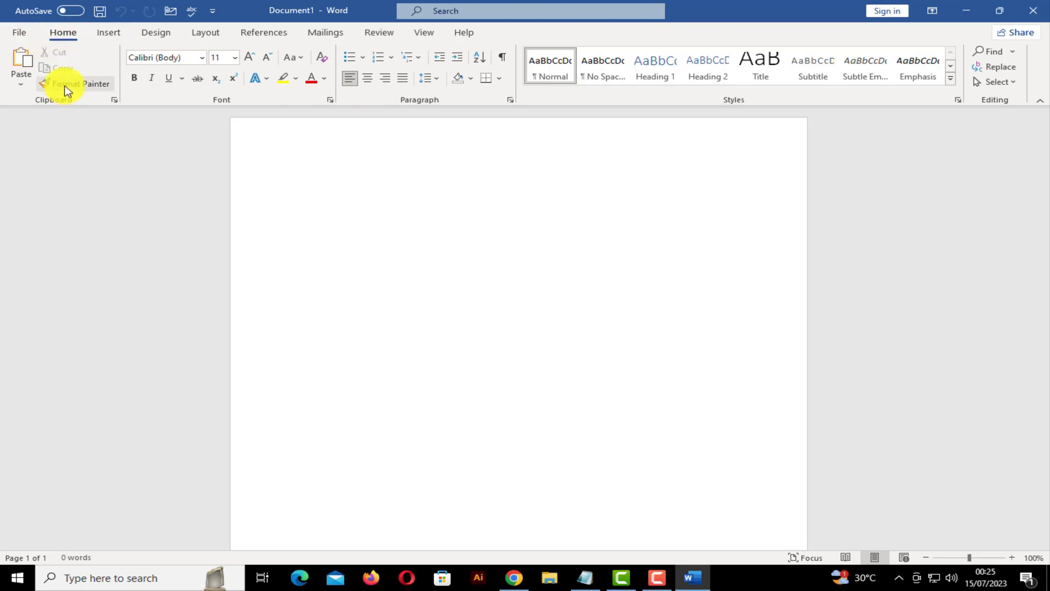
pyautogui.press('Escape')
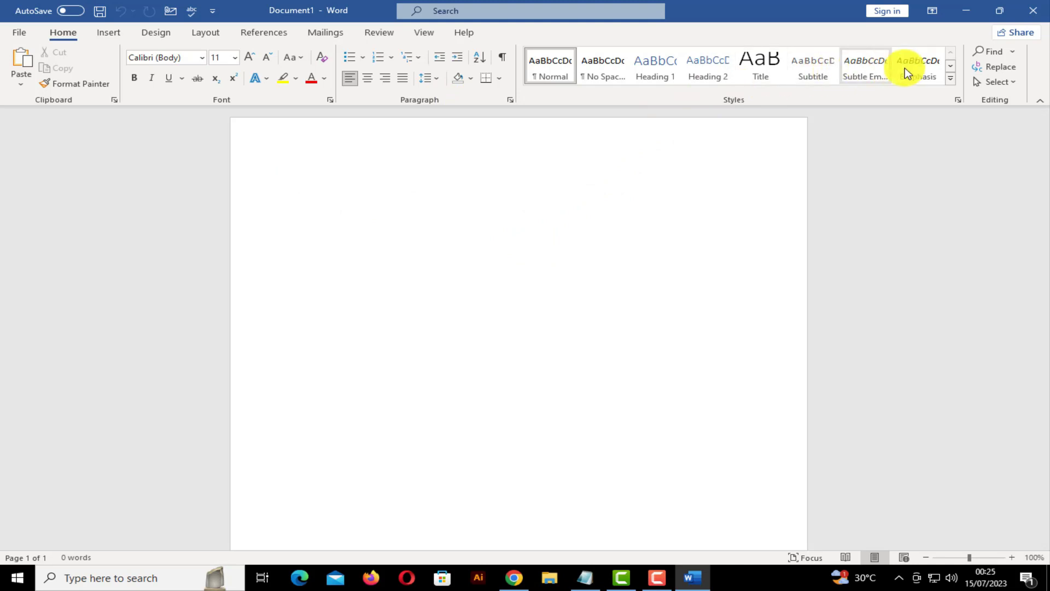
pyautogui.click(104, 32)
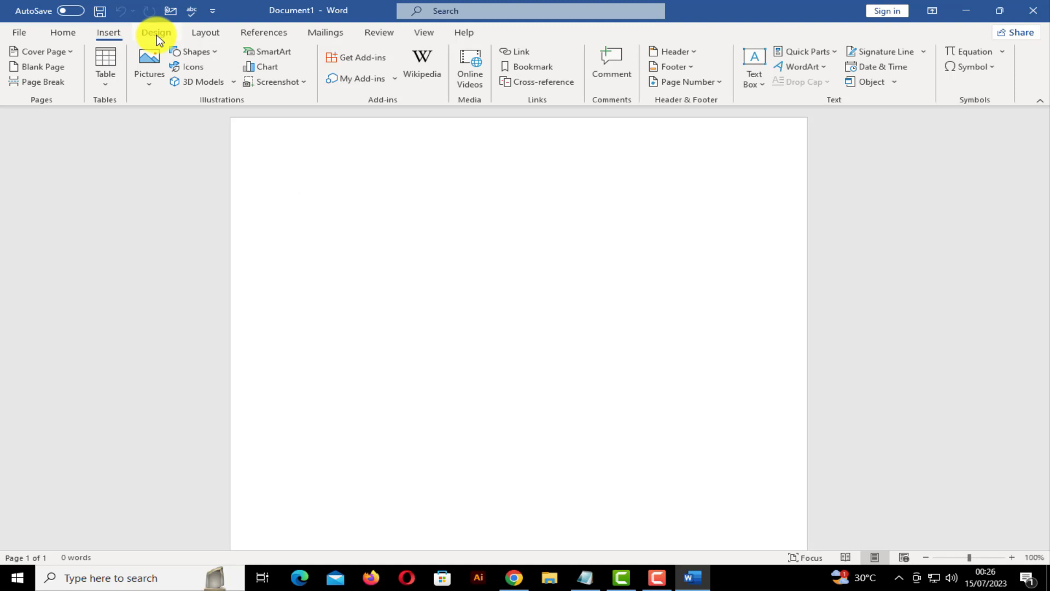
# Tour the Design, Layout, References, Mailings, Review, View and Help tabs, ending on Help
pyautogui.click(157, 34)
pyautogui.click(199, 37)
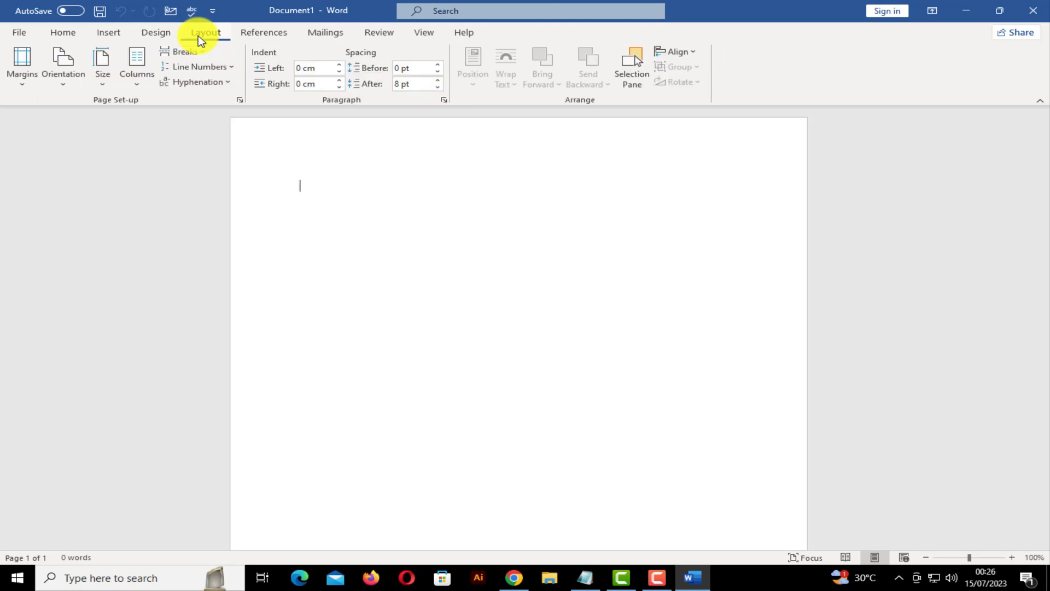
pyautogui.click(264, 34)
pyautogui.click(329, 32)
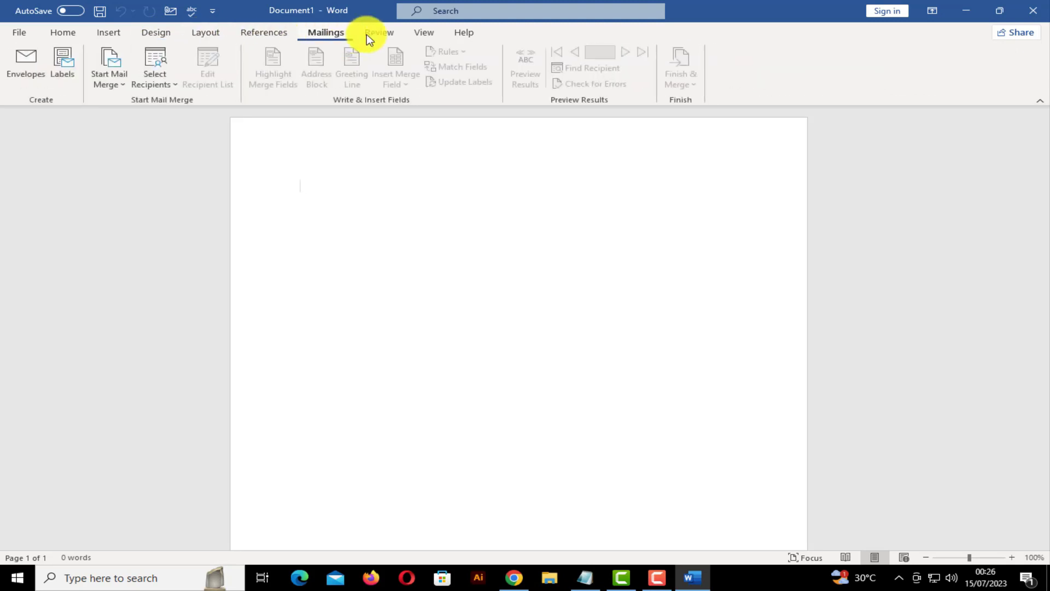
pyautogui.click(378, 34)
pyautogui.click(417, 36)
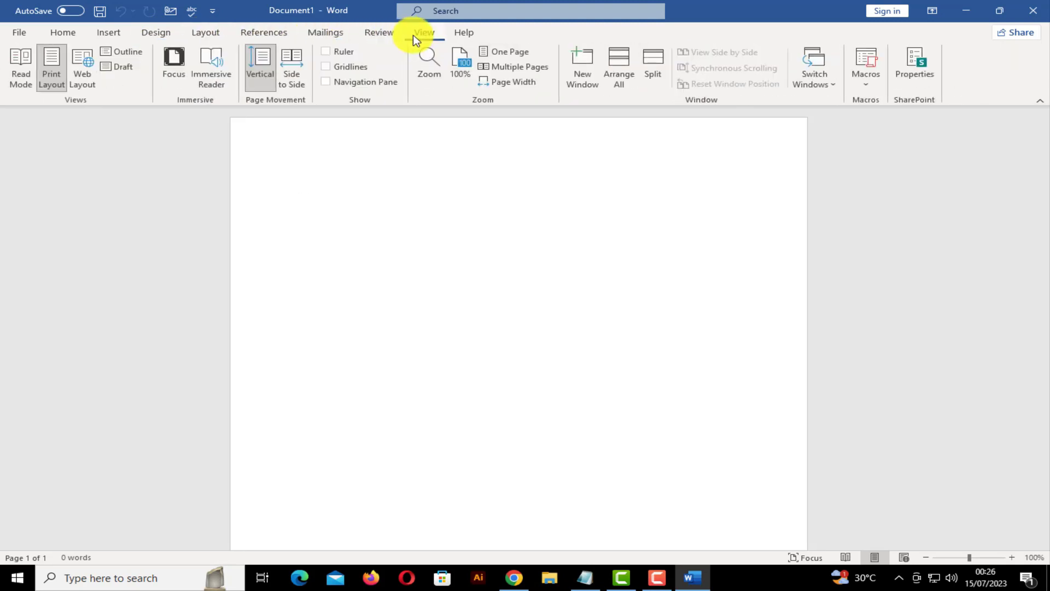
pyautogui.click(454, 35)
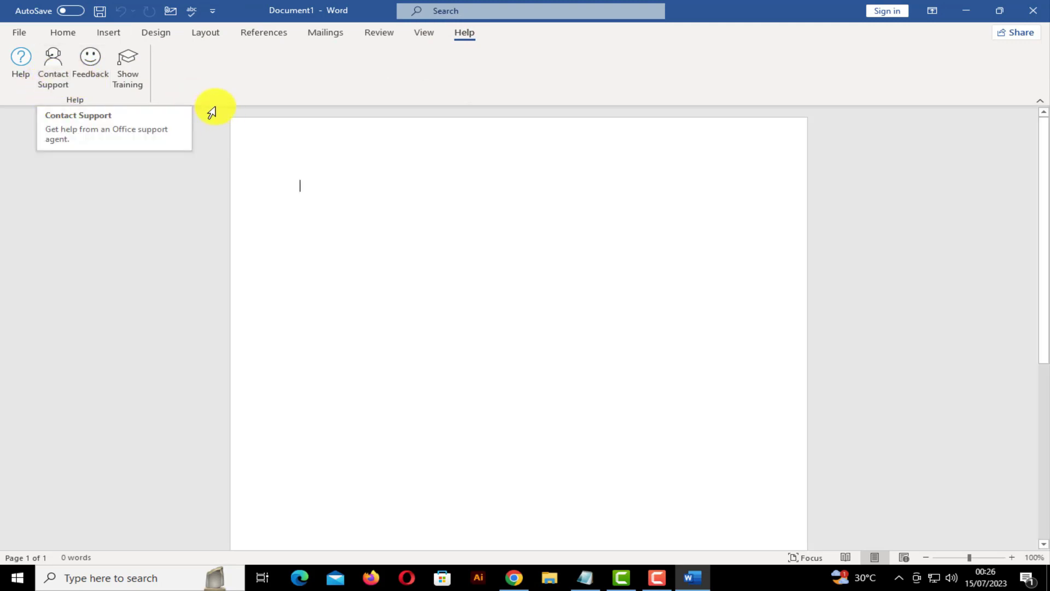
pyautogui.click(379, 34)
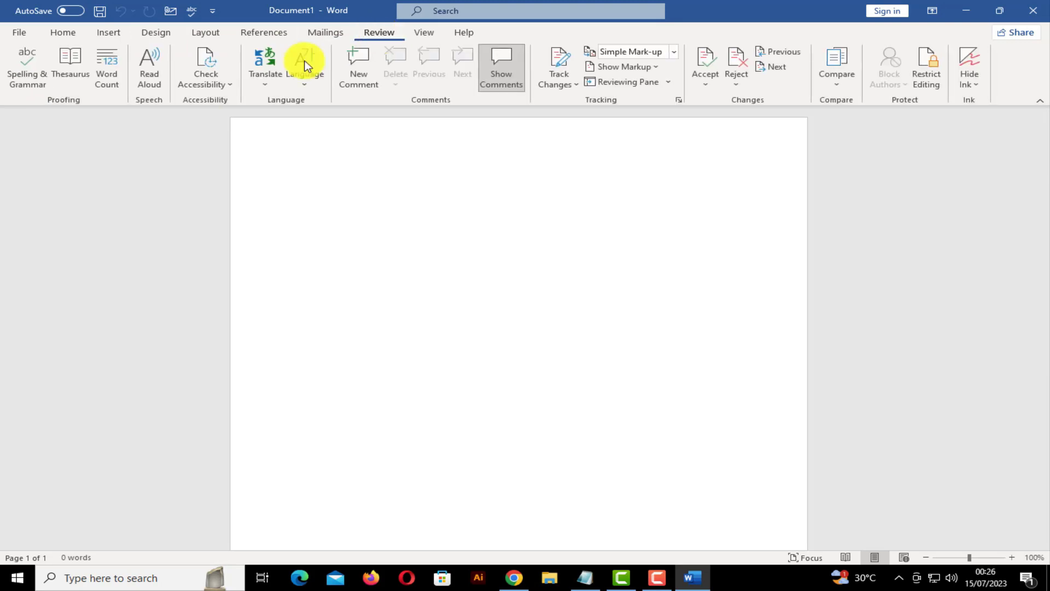
pyautogui.click(464, 35)
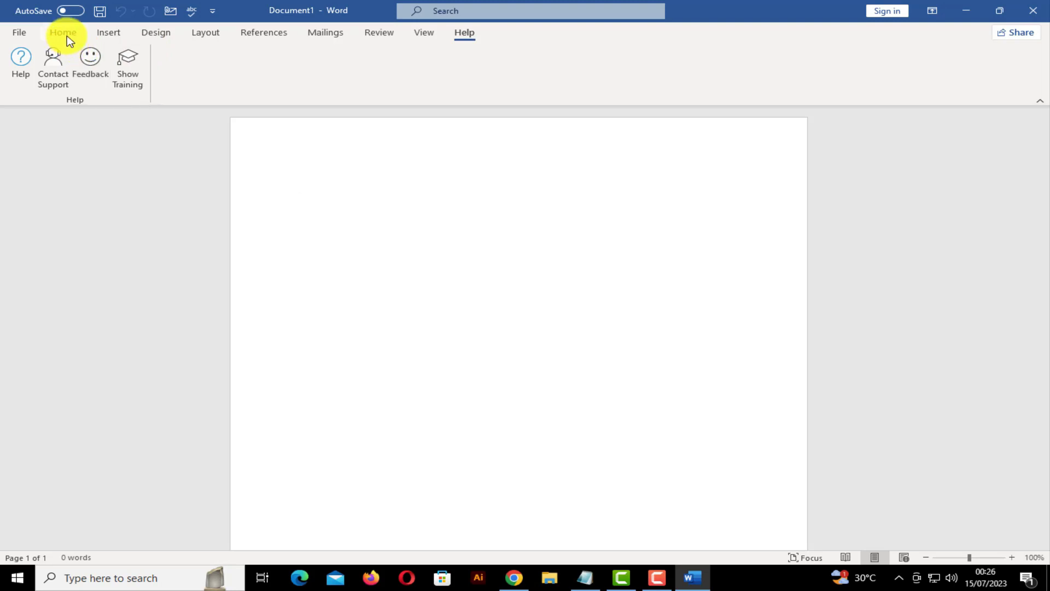
# Return to the Home tab, peek at the File backstage twice, and end back on Home
pyautogui.click(67, 36)
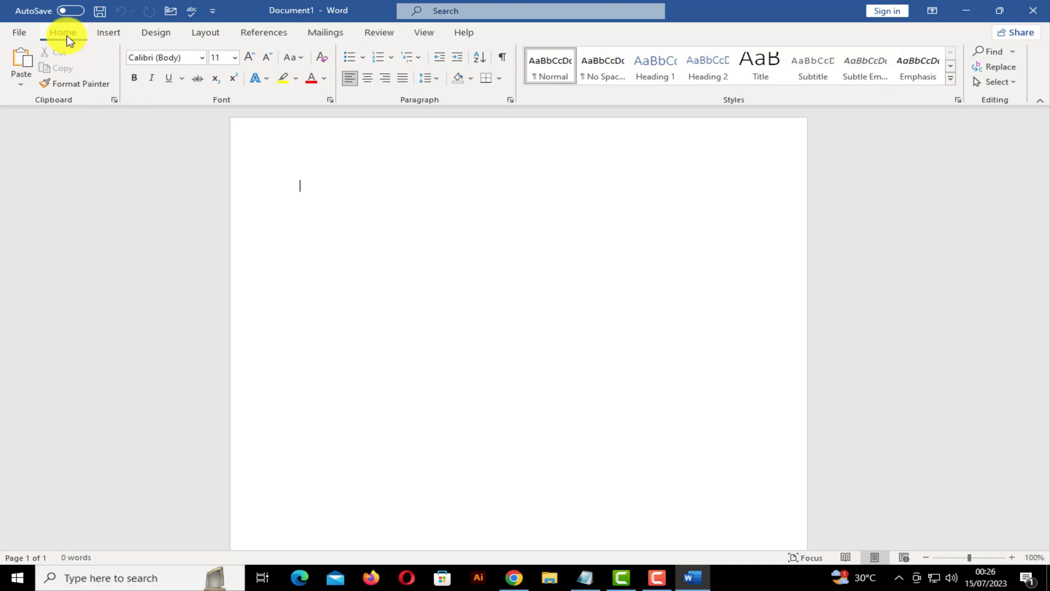
pyautogui.click(22, 34)
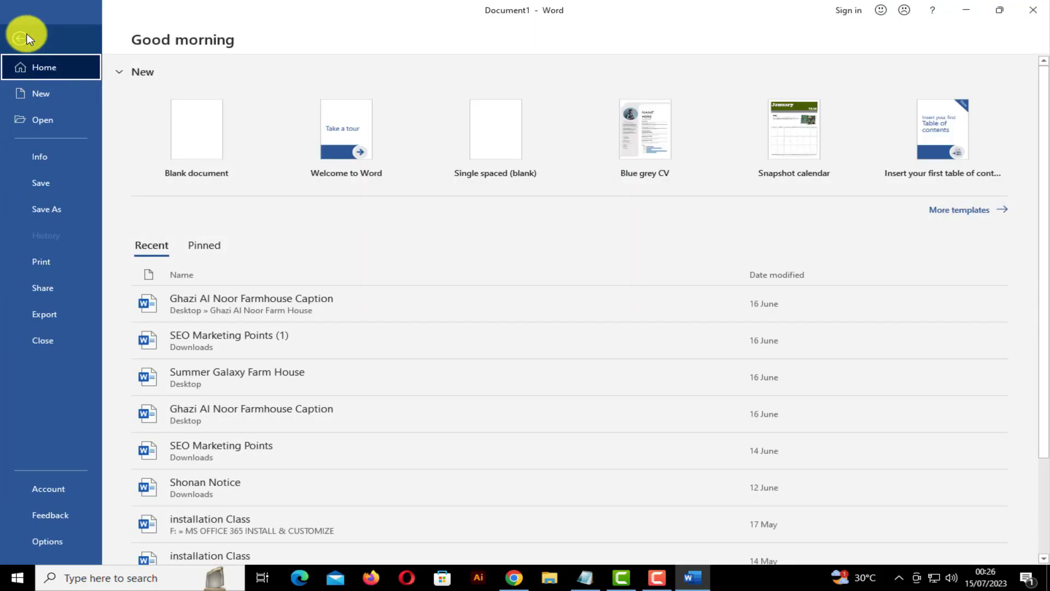
pyautogui.click(21, 37)
pyautogui.click(27, 36)
pyautogui.click(24, 35)
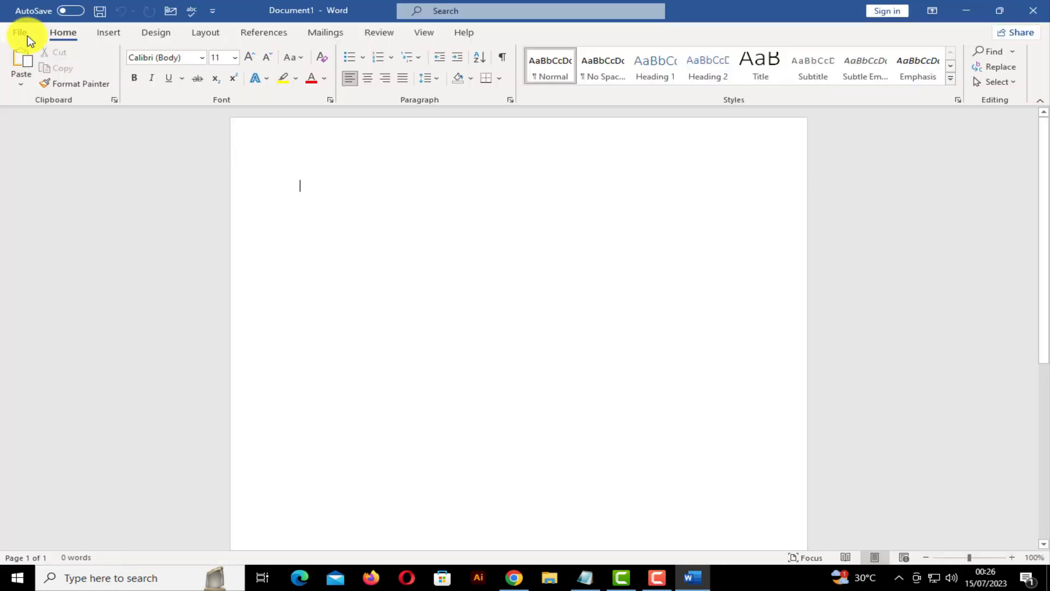